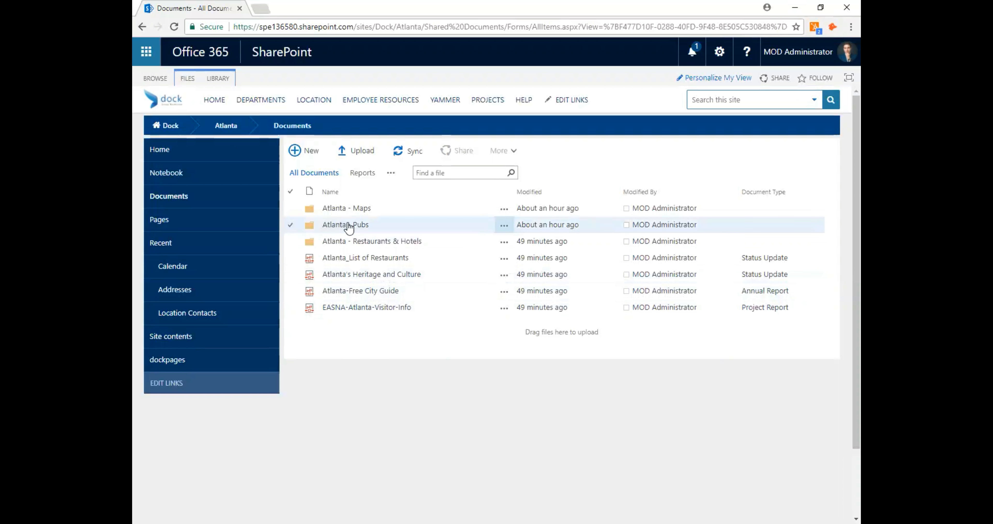
- View the files inside the Atlanta - Pubs folder and return to the Atlanta Documents library
click(187, 78)
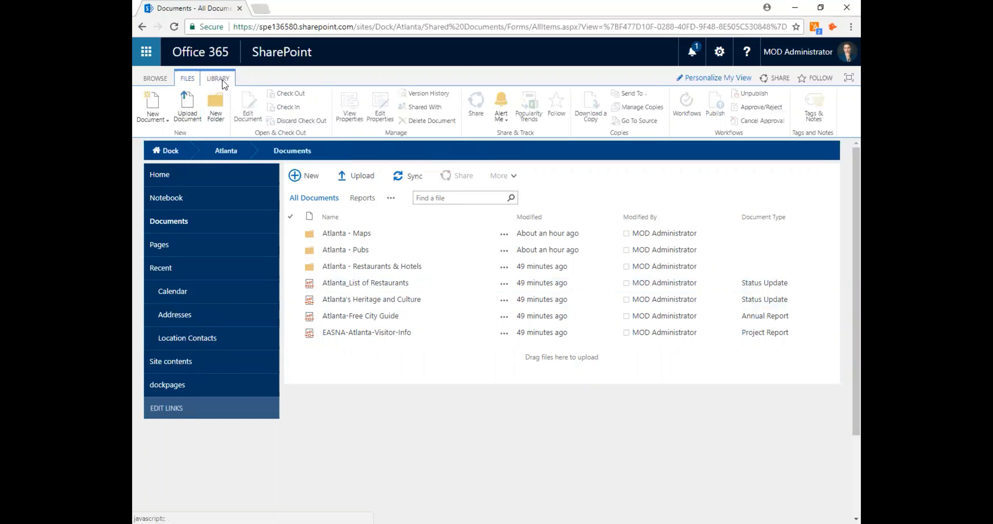
click(361, 251)
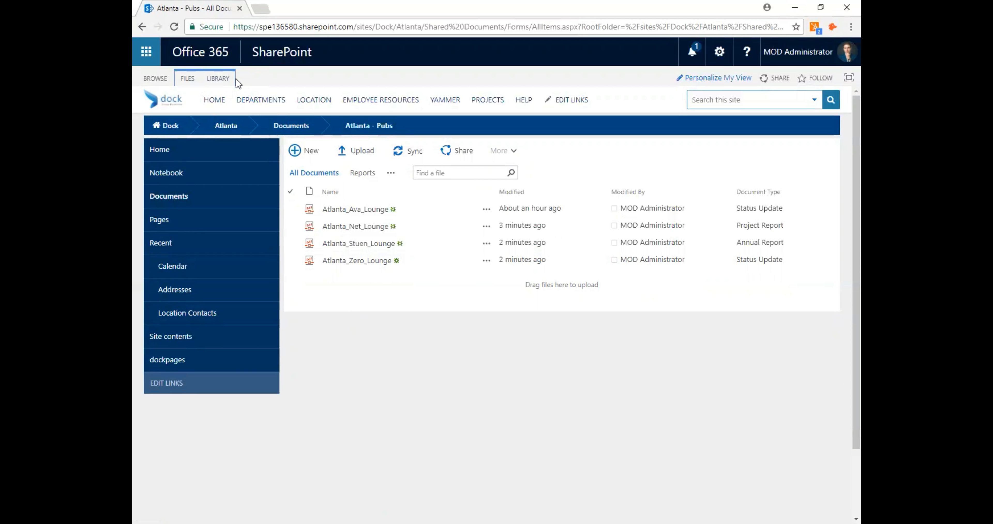
click(291, 126)
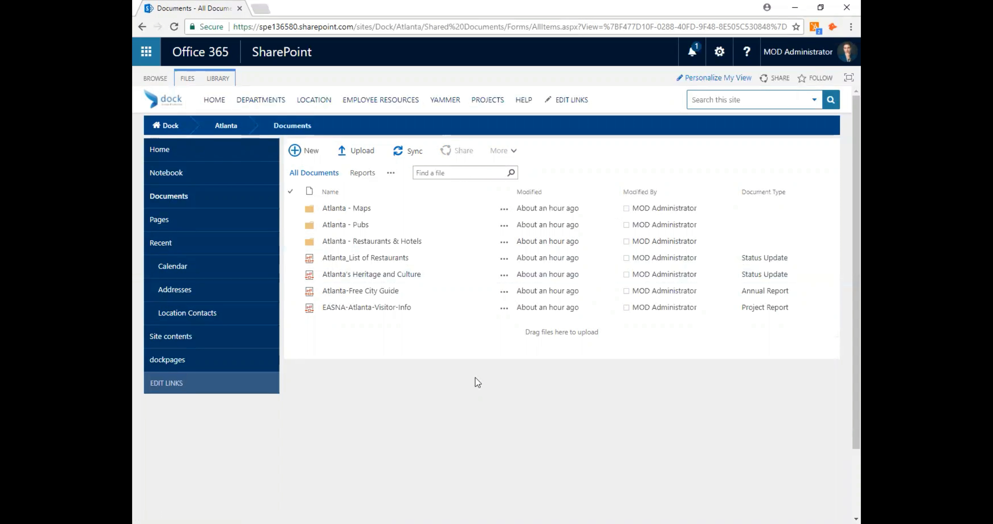
- Review the Atlanta - Pubs folder's sharing options and the advanced permissions page, and return to the Documents library
click(505, 209)
click(503, 227)
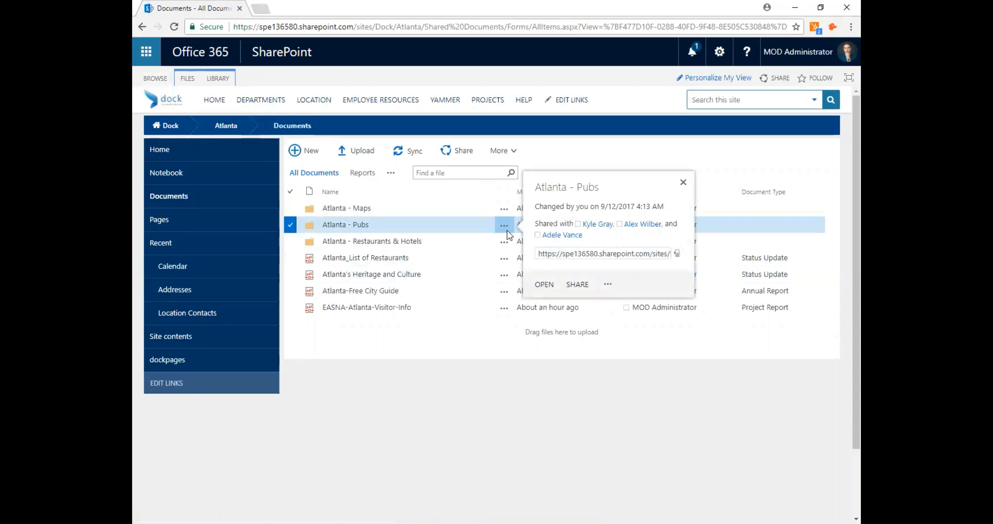
click(607, 285)
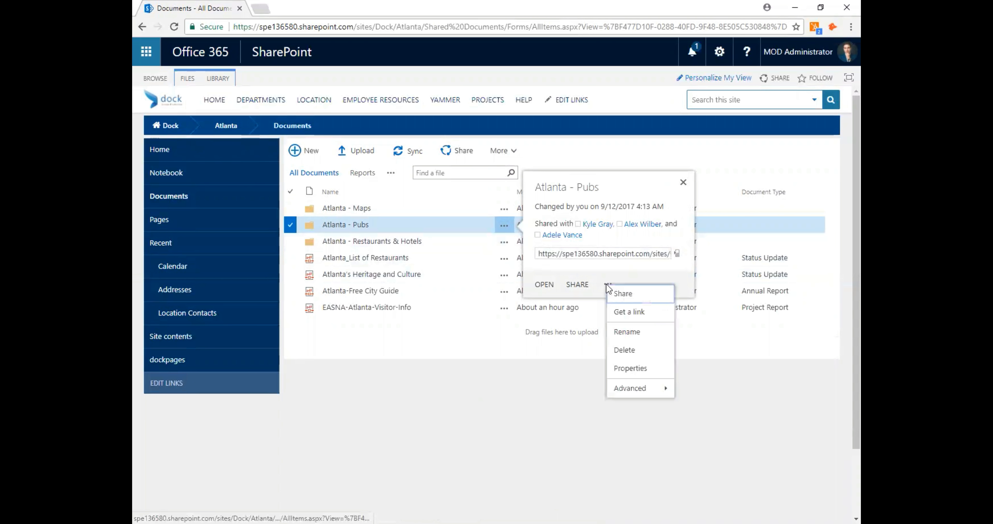
mouse_move(646, 393)
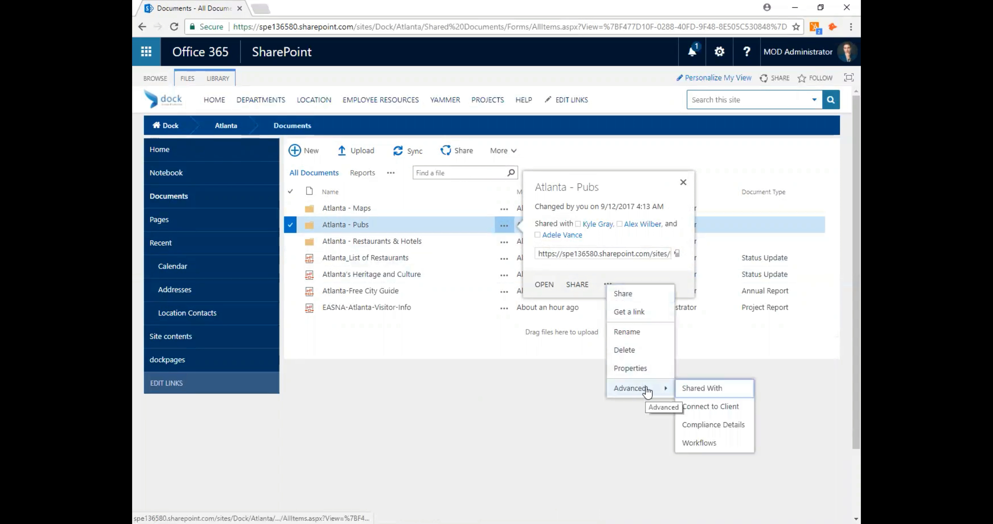
click(626, 298)
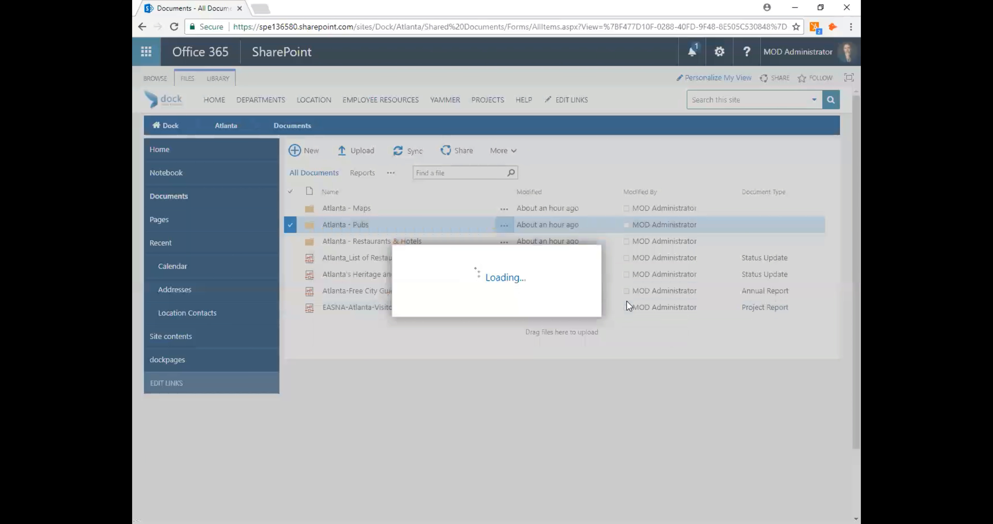
click(362, 250)
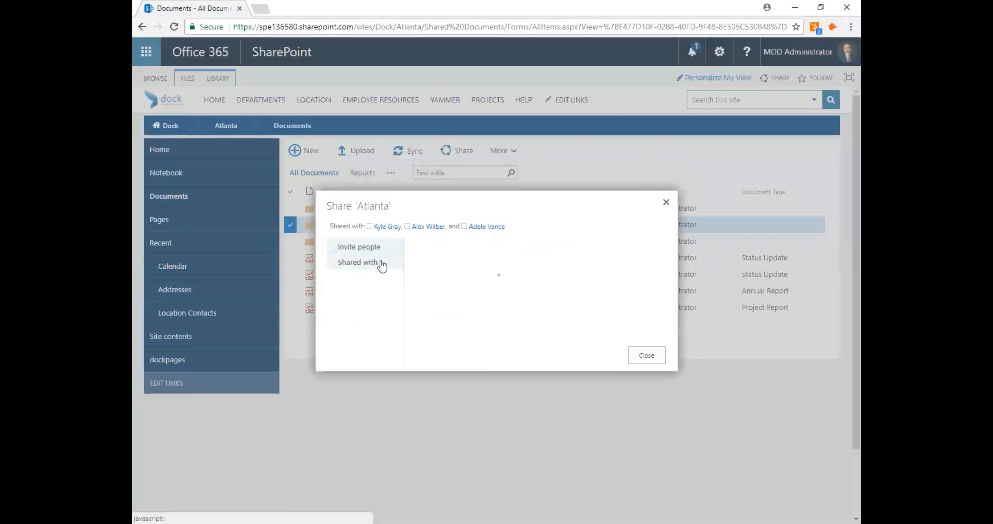
click(512, 342)
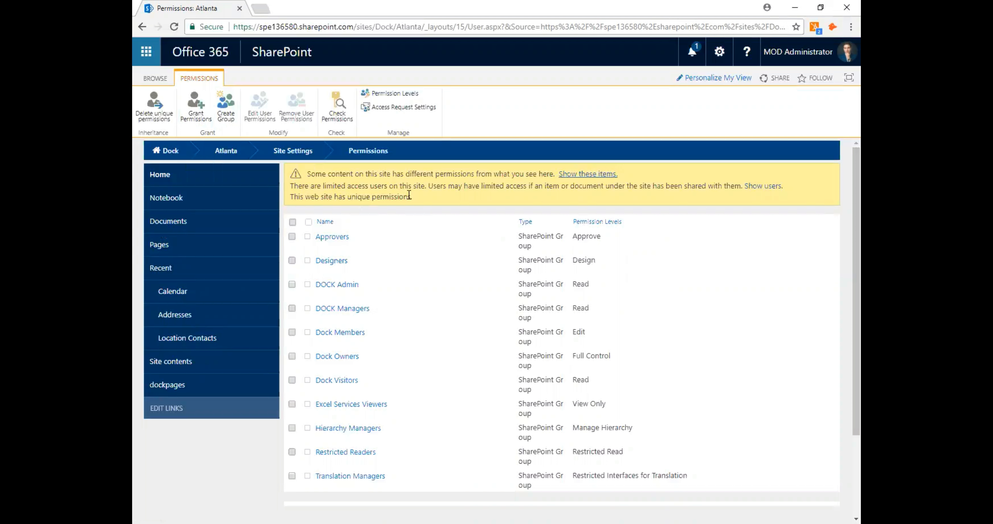
click(144, 27)
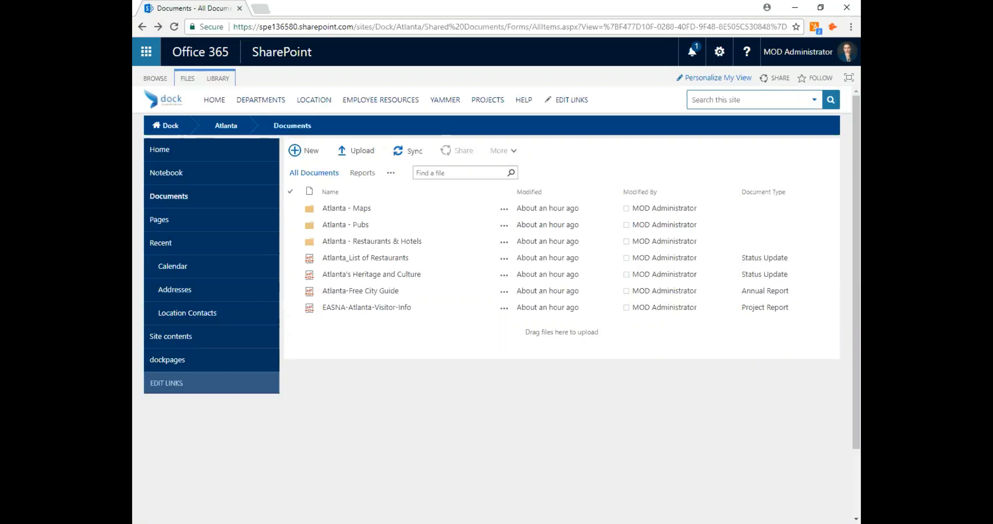
- Start a new public library view based on the existing All Documents view and name it Reports
click(223, 81)
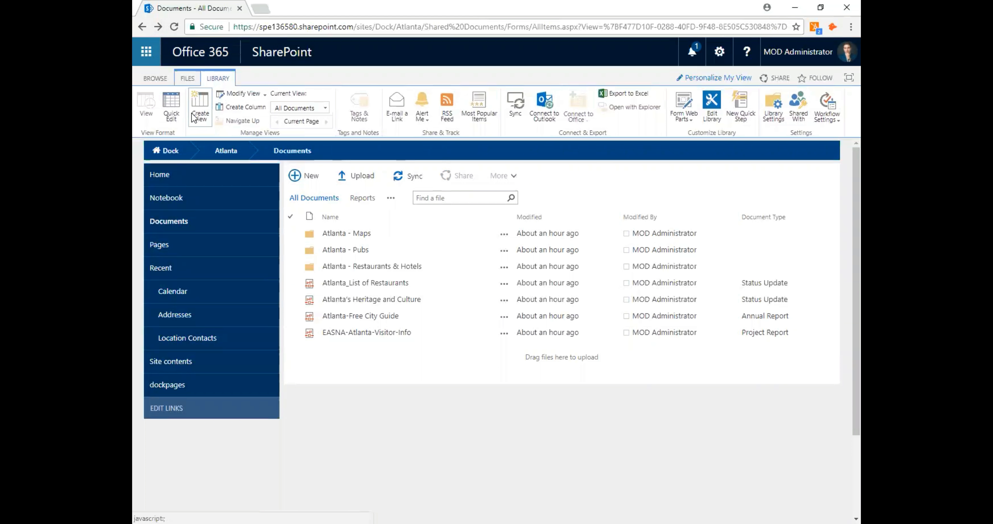
click(207, 121)
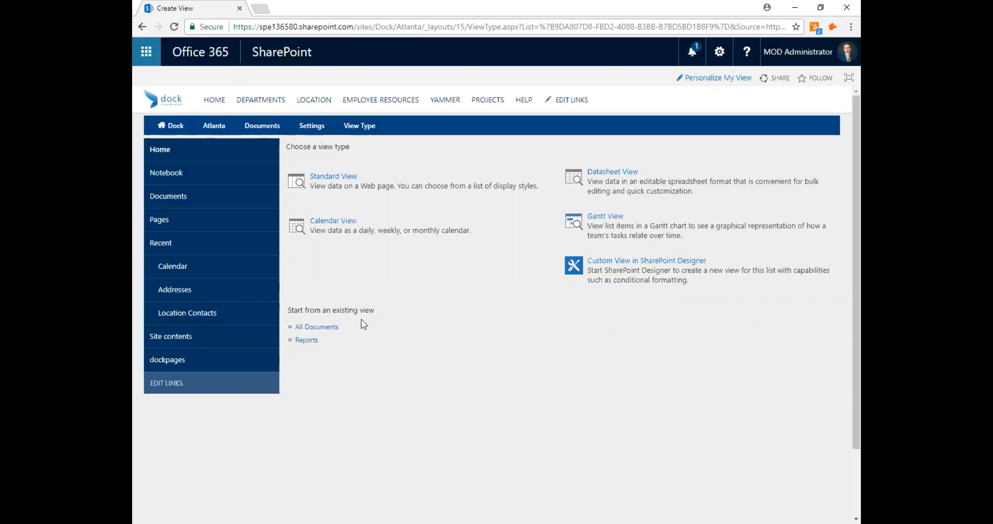
click(334, 328)
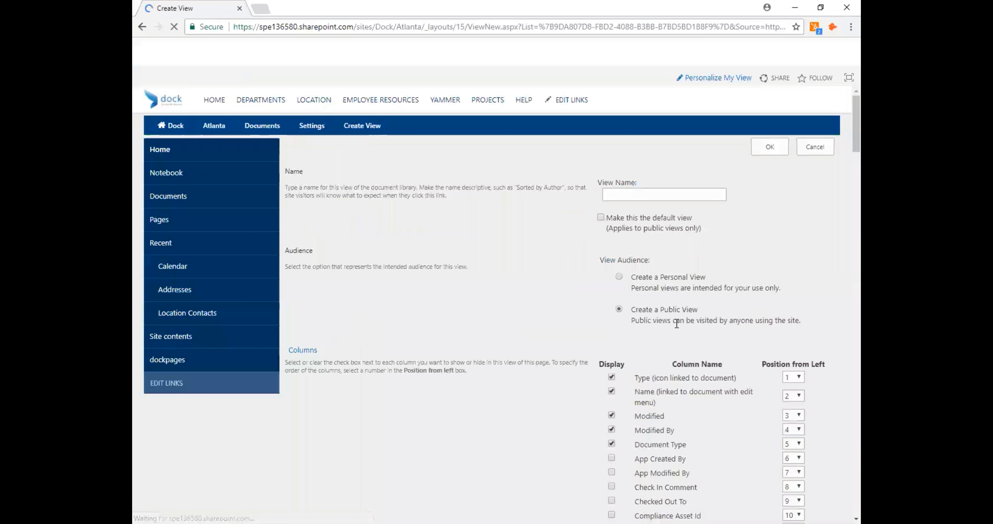
click(610, 198)
text(Rerports)
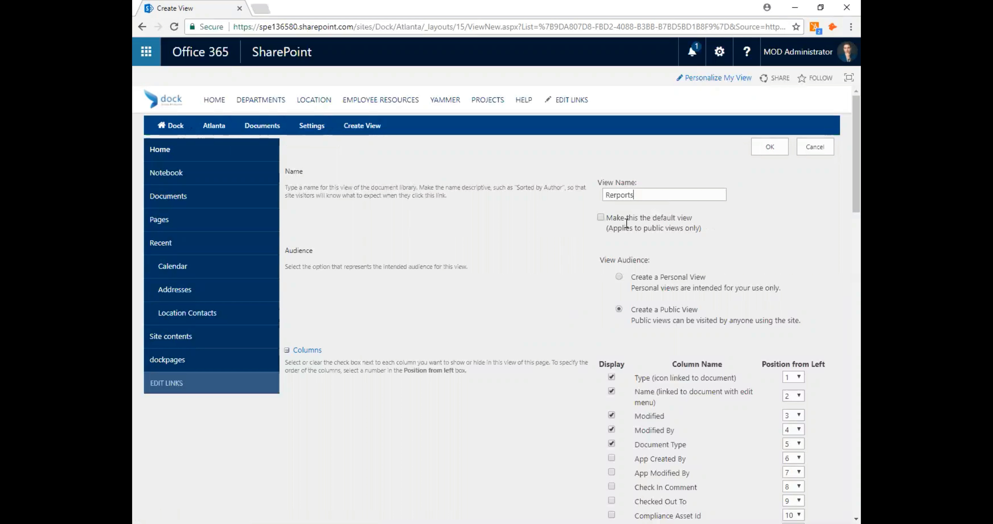
scroll(616, 310, down, 2)
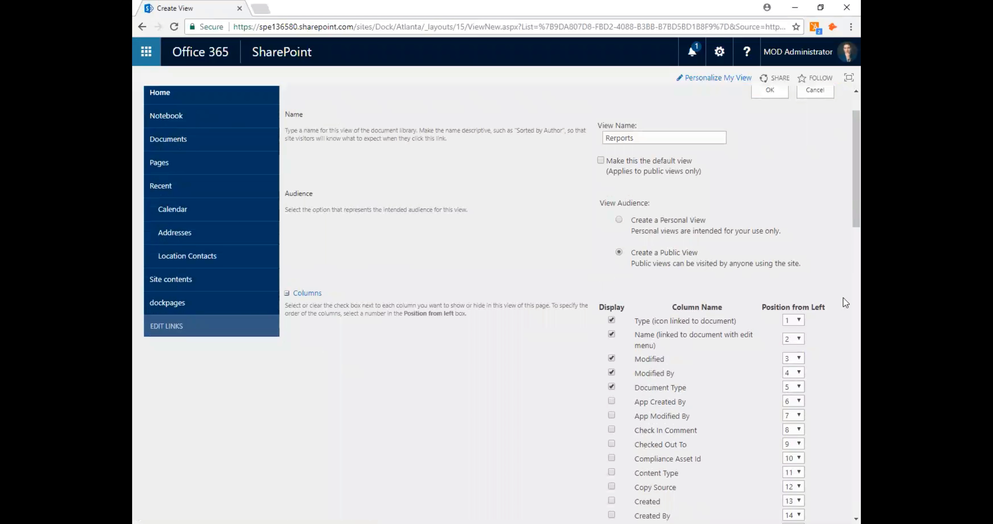
key(ctrl+a)
key(BackSpace)
text(Reports)
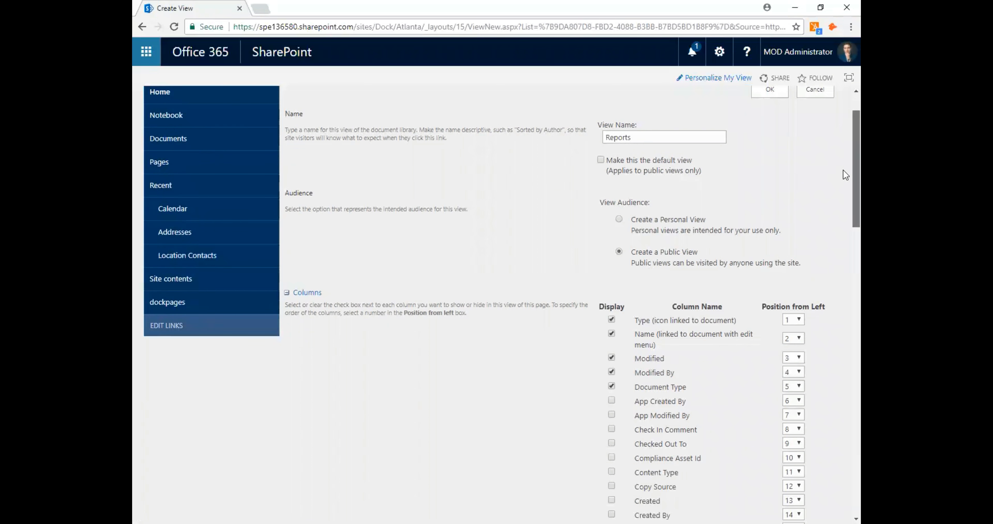
- Group the new view first by the Document Type column
scroll(844, 160, down, 4)
scroll(843, 192, down, 12)
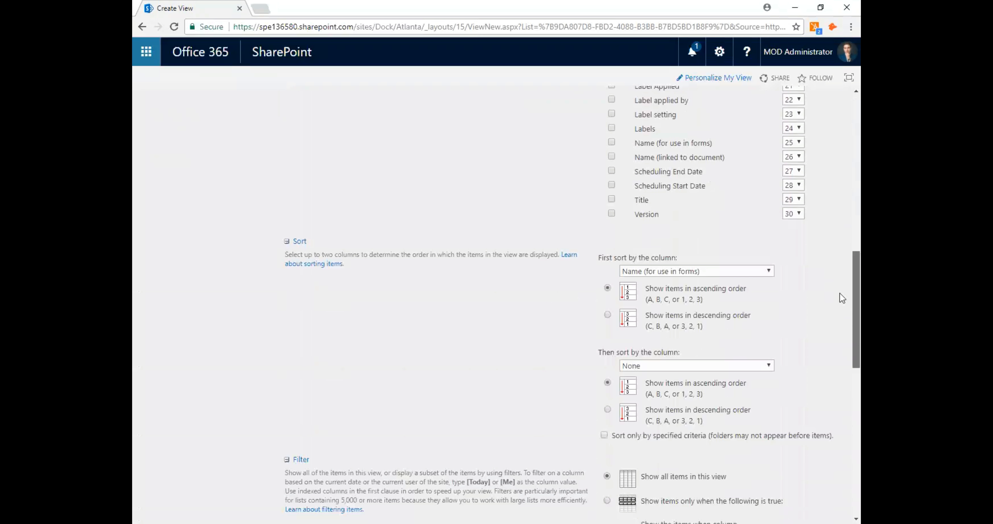
scroll(844, 327, down, 7)
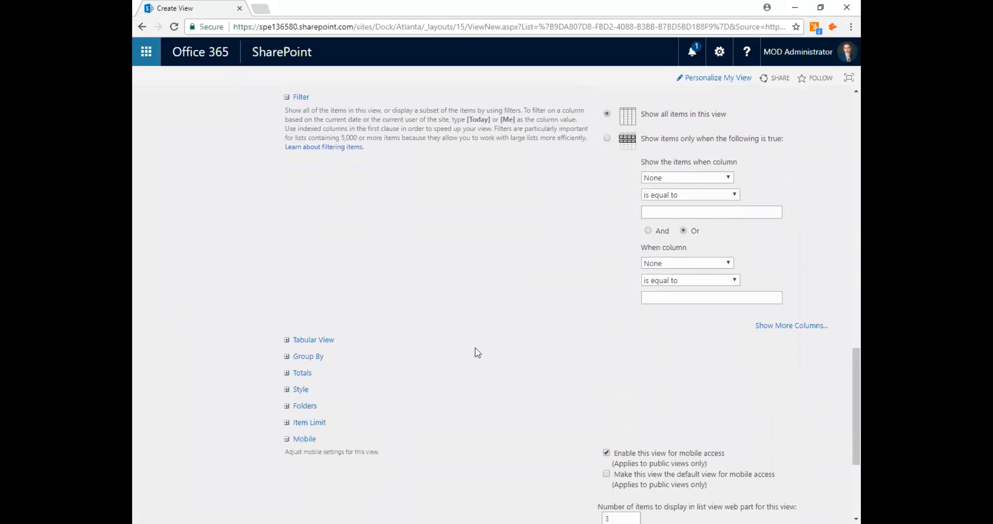
click(317, 358)
scroll(548, 305, down, 3)
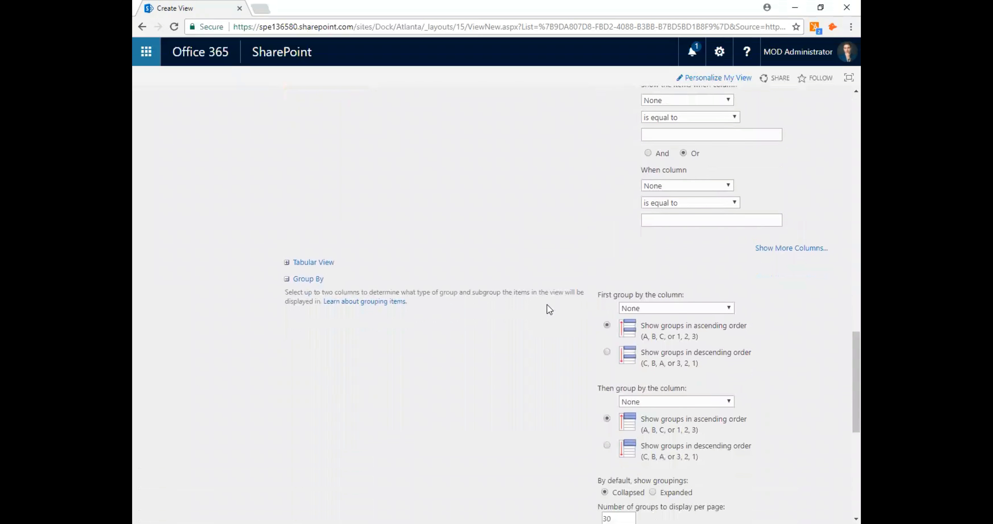
click(667, 273)
key(d)
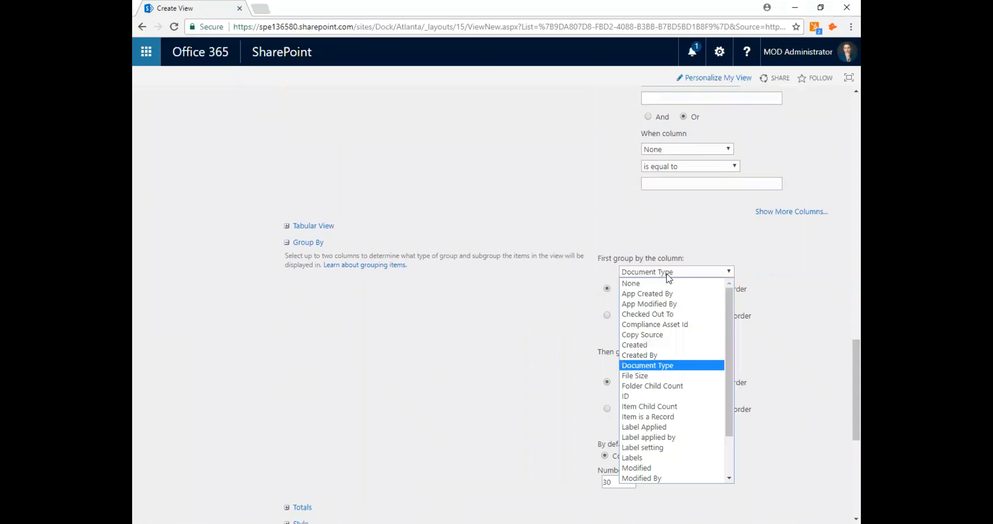
click(673, 365)
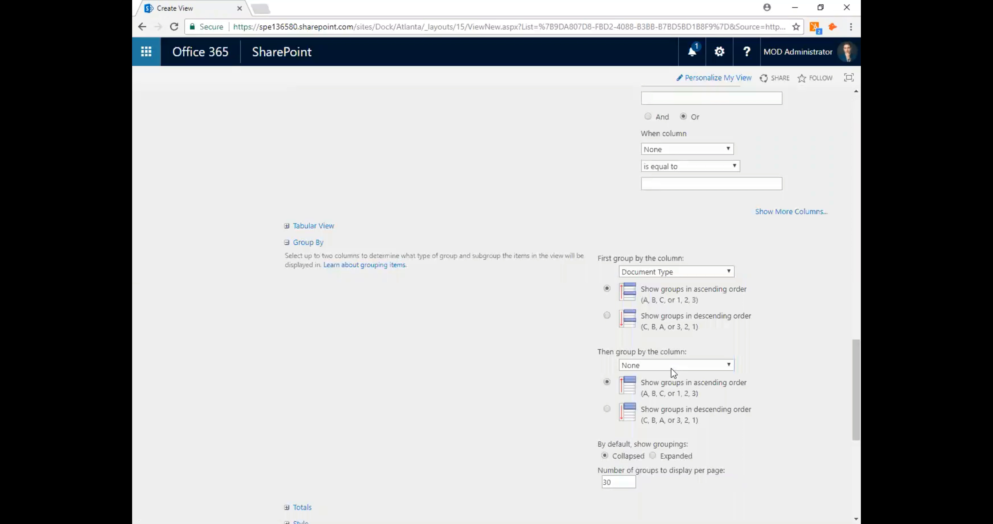
- Set the view to show all items without folders and save it
scroll(805, 312, down, 1)
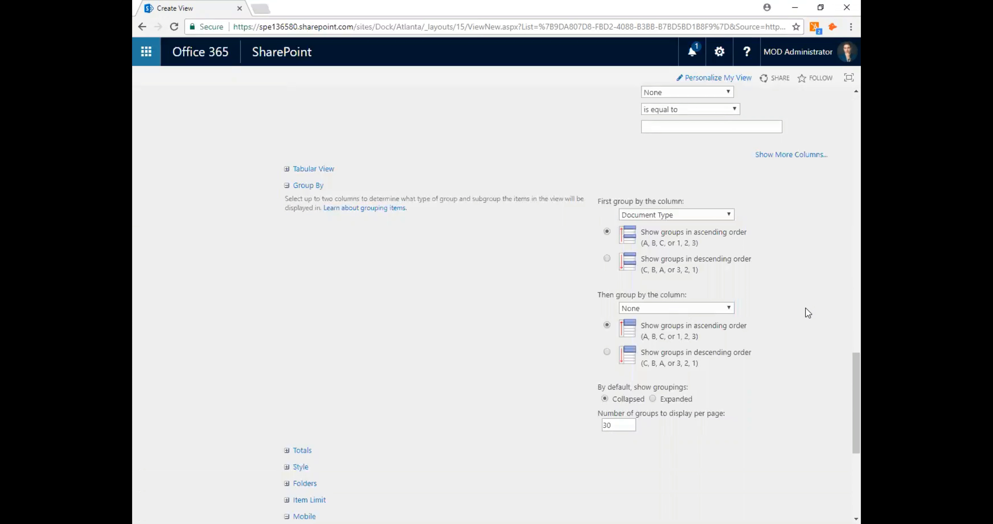
scroll(756, 316, down, 3)
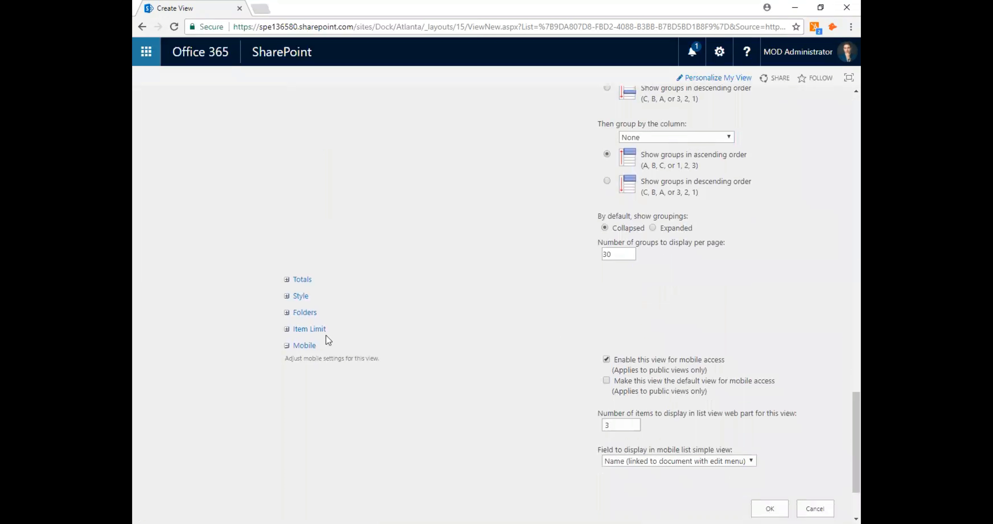
click(304, 316)
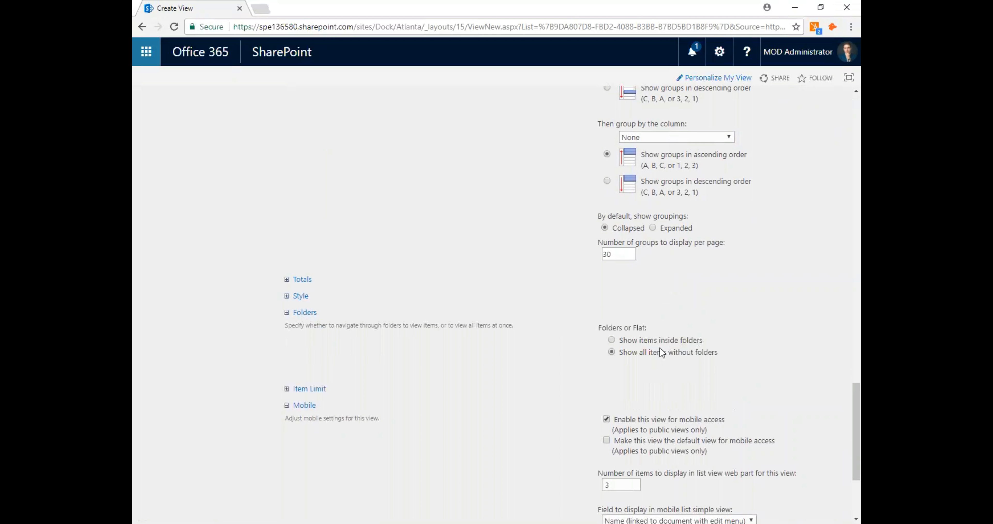
scroll(765, 355, down, 3)
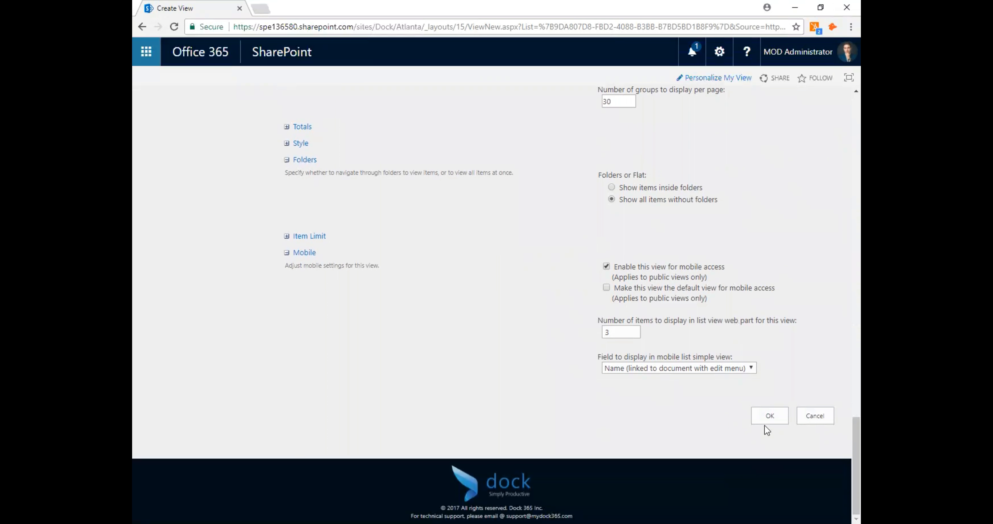
click(765, 419)
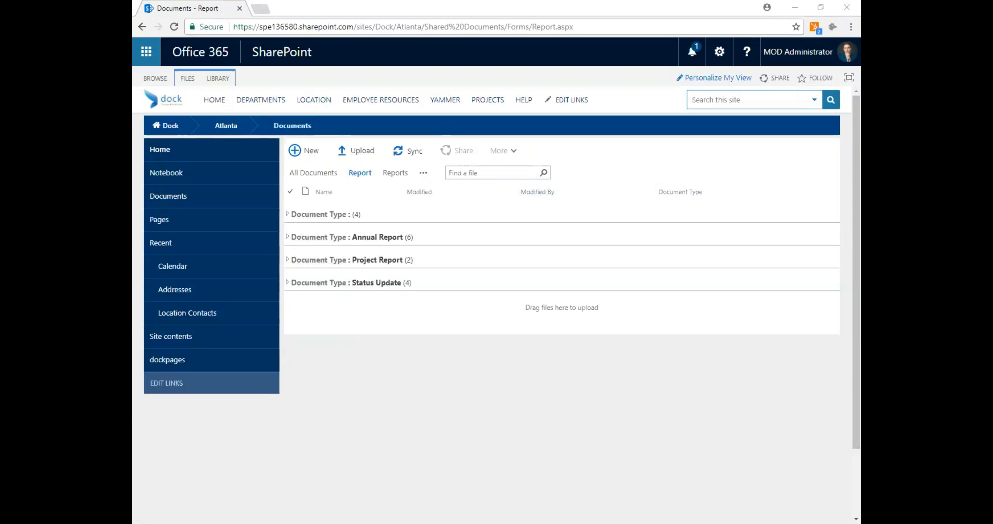
- Compare All Documents with the new Report view, expanding its Annual Report, Project Report and Status Update groups
click(331, 176)
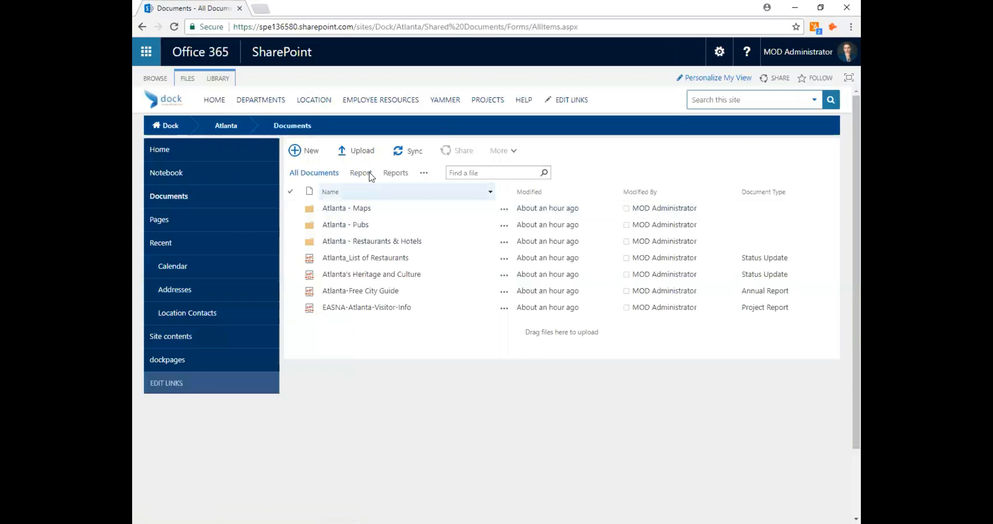
click(366, 174)
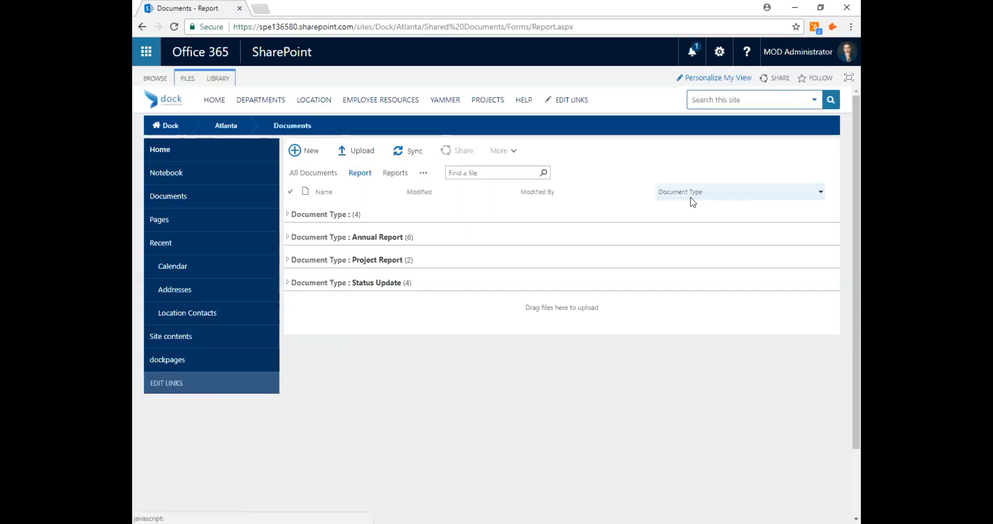
click(288, 237)
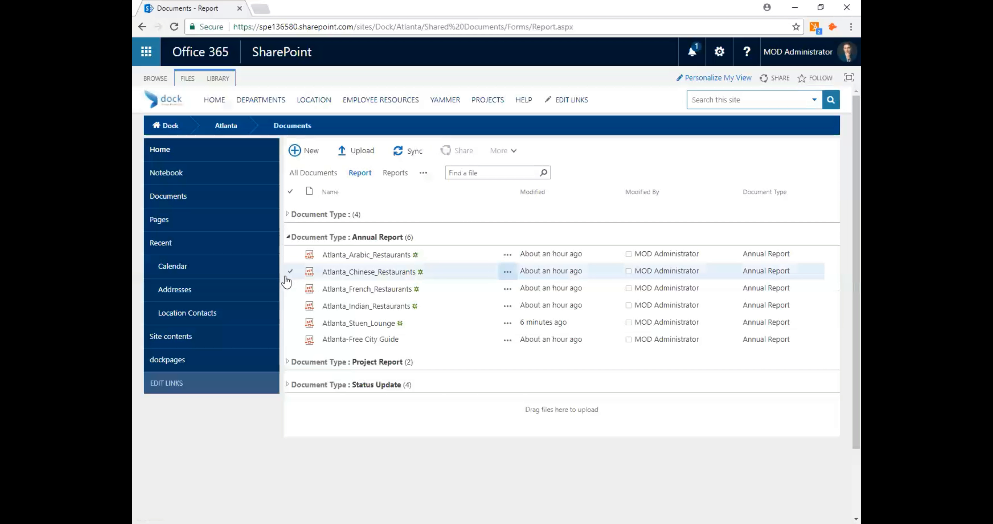
click(287, 362)
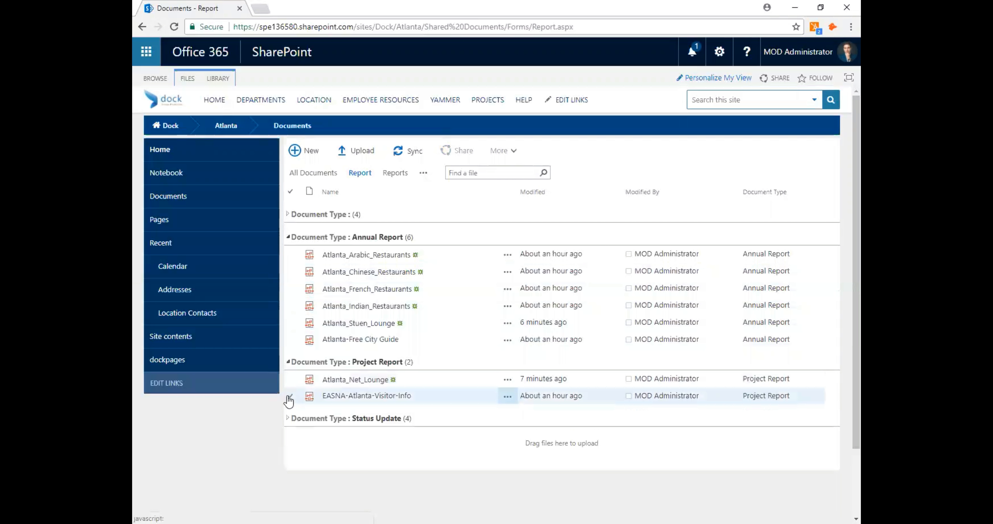
click(288, 418)
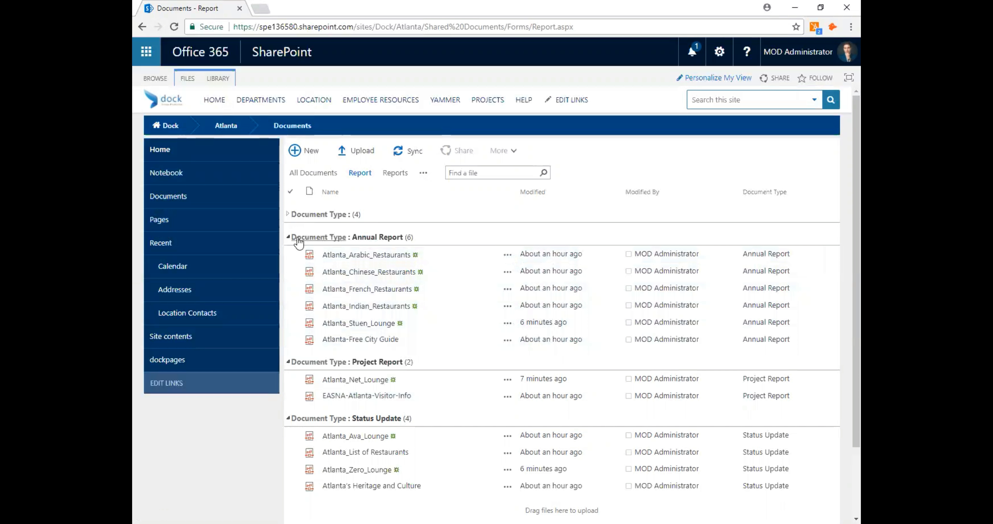
- Collapse the Annual Report, Project Report and Status Update groups in the Report view
click(288, 237)
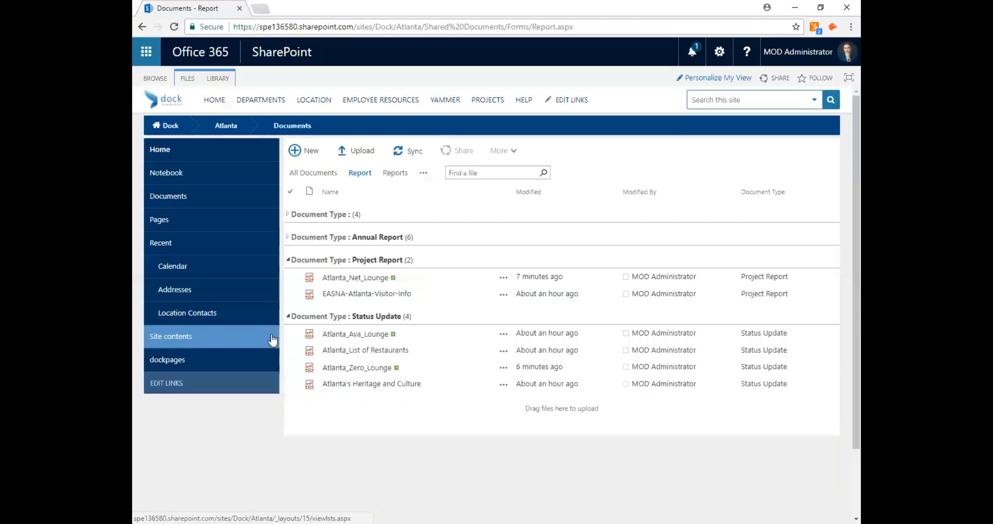
click(288, 260)
click(288, 284)
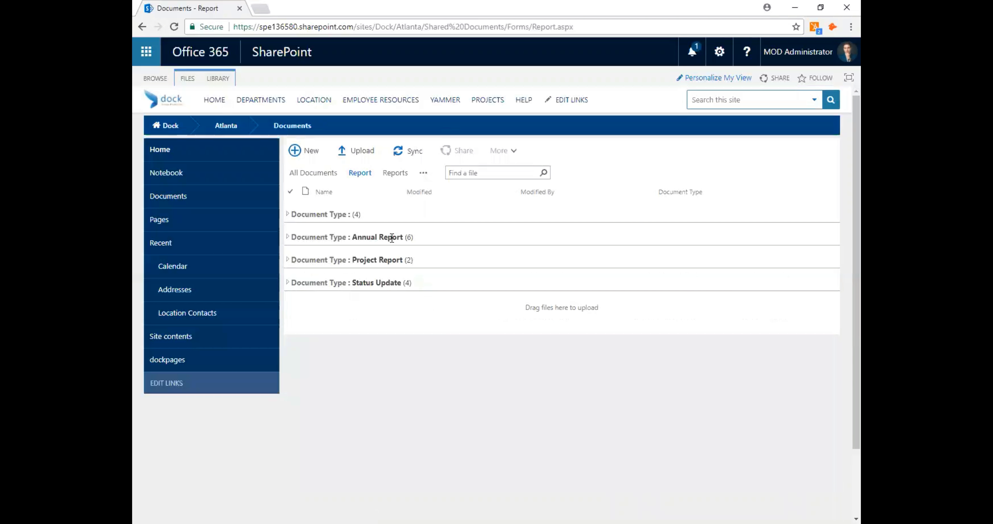